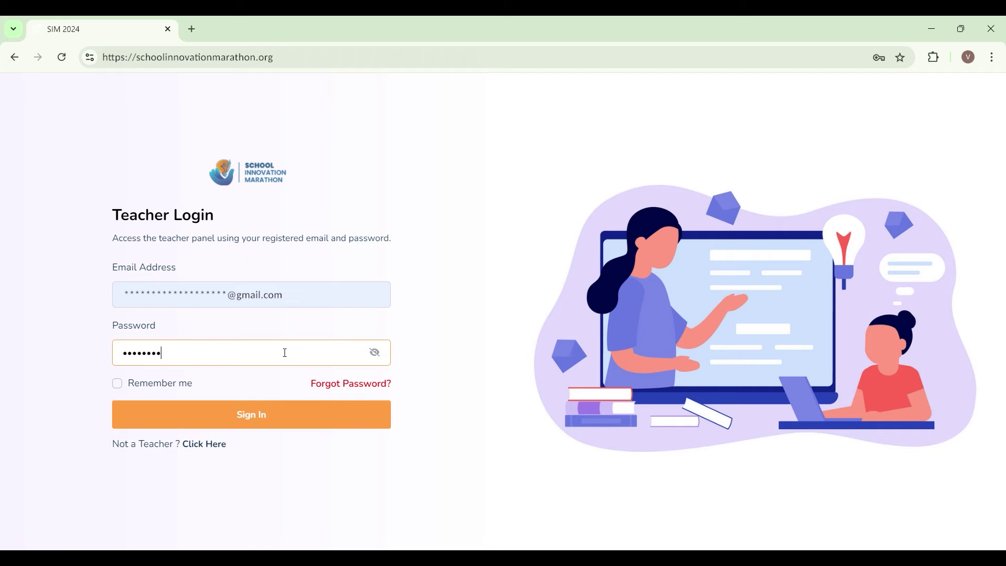
Step: Sign in on the Teacher Login page with the teacher email and password
{"action": "left_click", "coordinate": [303, 419]}
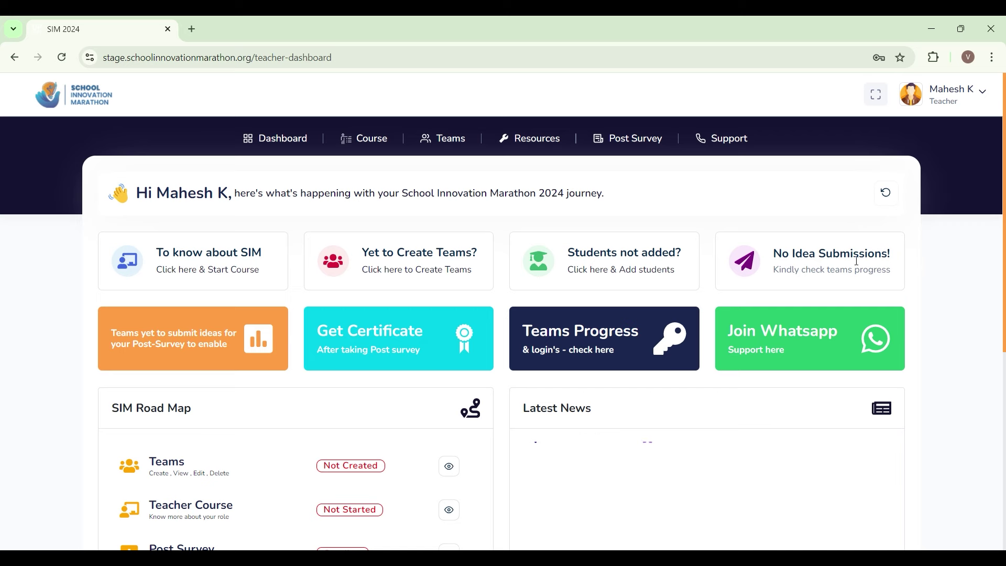
{"action": "scroll", "coordinate": [923, 262], "scroll_direction": "down", "scroll_amount": 2}
{"action": "scroll", "coordinate": [924, 262], "scroll_direction": "down", "scroll_amount": 4}
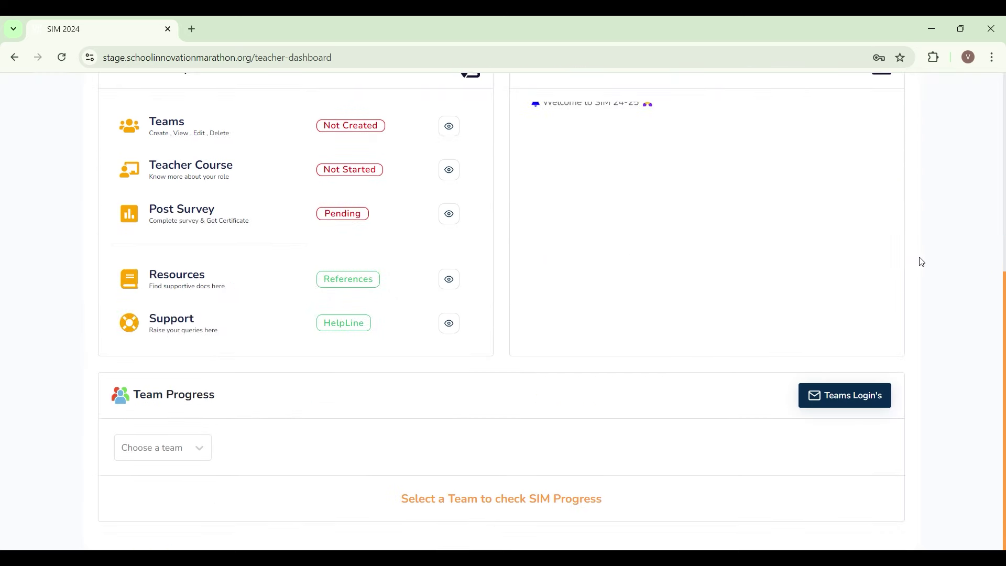
{"action": "scroll", "coordinate": [923, 262], "scroll_direction": "up", "scroll_amount": 1}
{"action": "scroll", "coordinate": [923, 262], "scroll_direction": "up", "scroll_amount": 5}
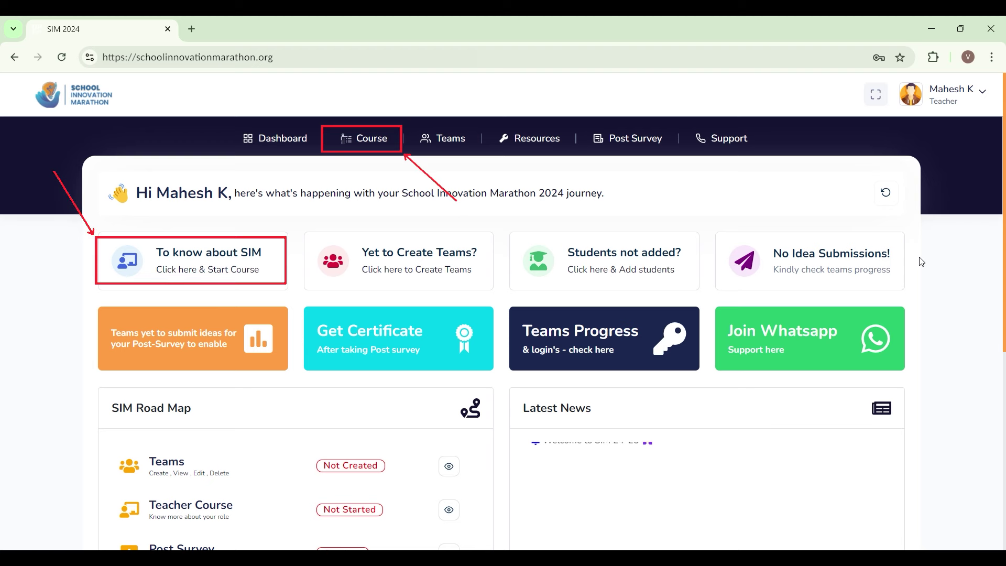
{"action": "scroll", "coordinate": [923, 262], "scroll_direction": "down", "scroll_amount": 3}
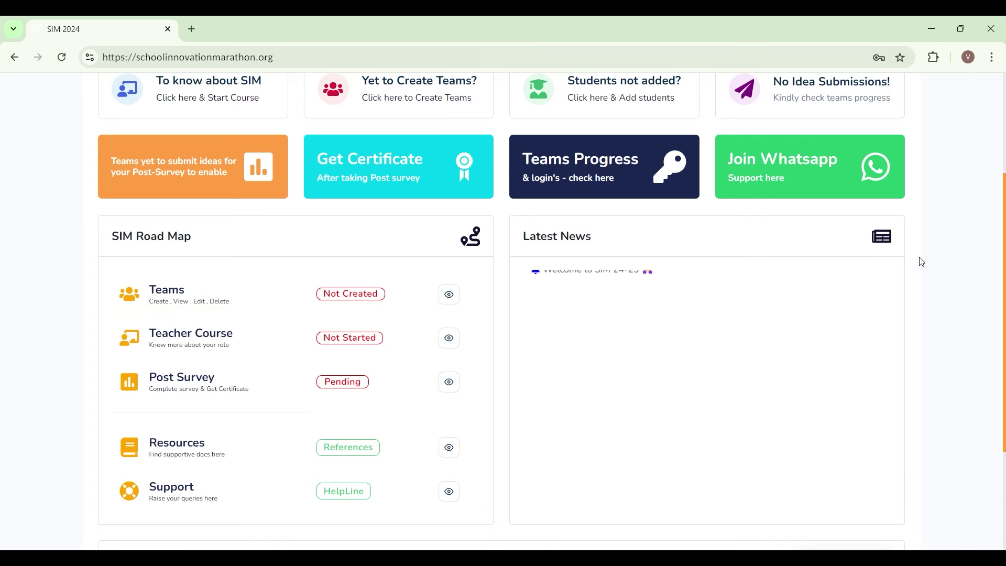
{"action": "scroll", "coordinate": [923, 262], "scroll_direction": "up", "scroll_amount": 3}
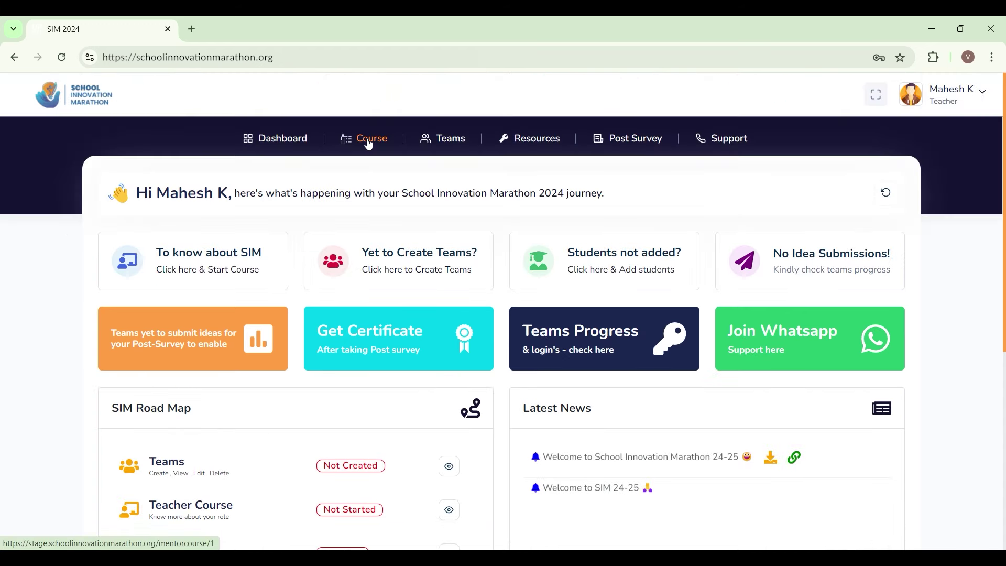
{"action": "left_click", "coordinate": [370, 140]}
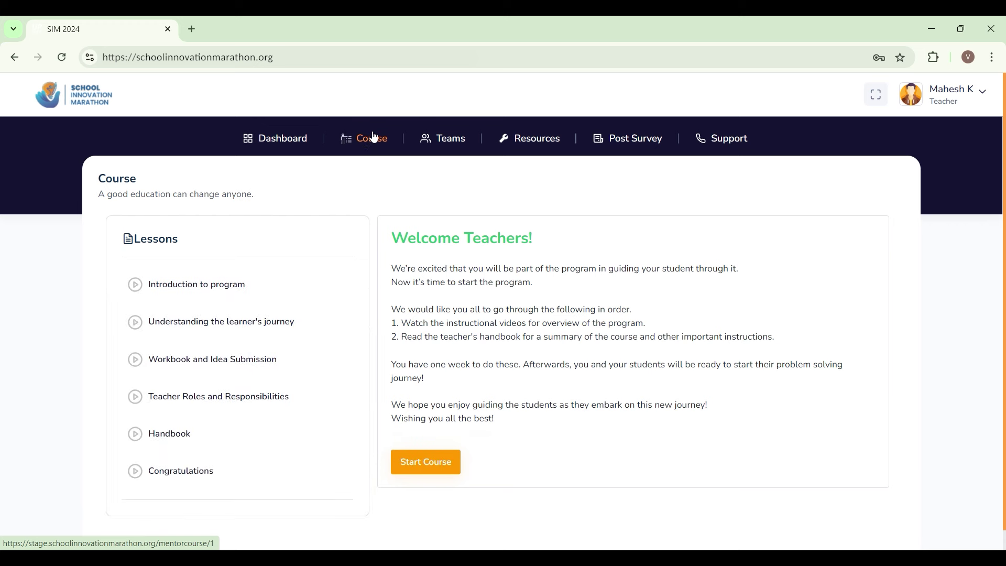
Step: Start the teacher course and skip through the workbook and Teacher Roles lesson videos
{"action": "scroll", "coordinate": [403, 146], "scroll_direction": "down", "scroll_amount": 1}
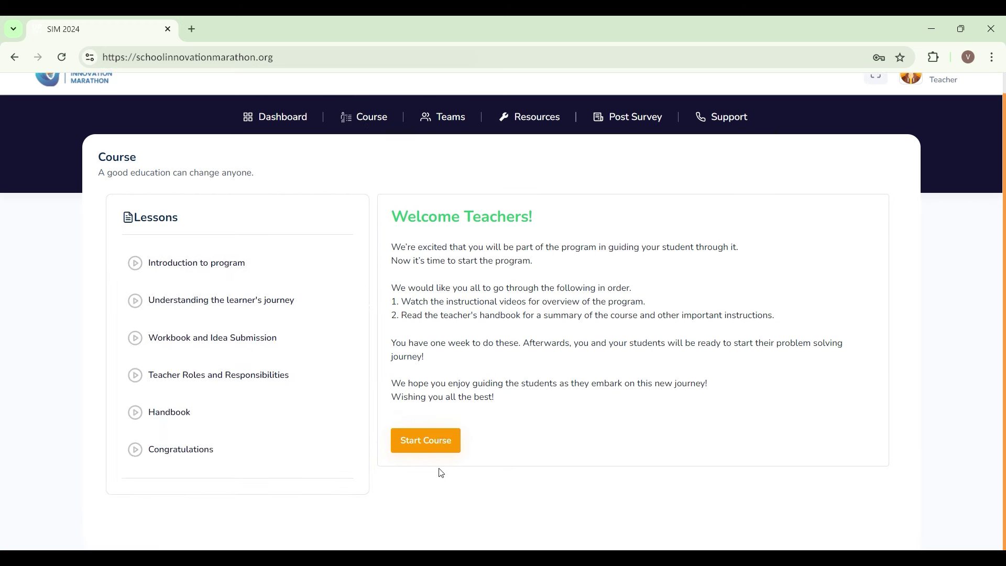
{"action": "left_click", "coordinate": [429, 449]}
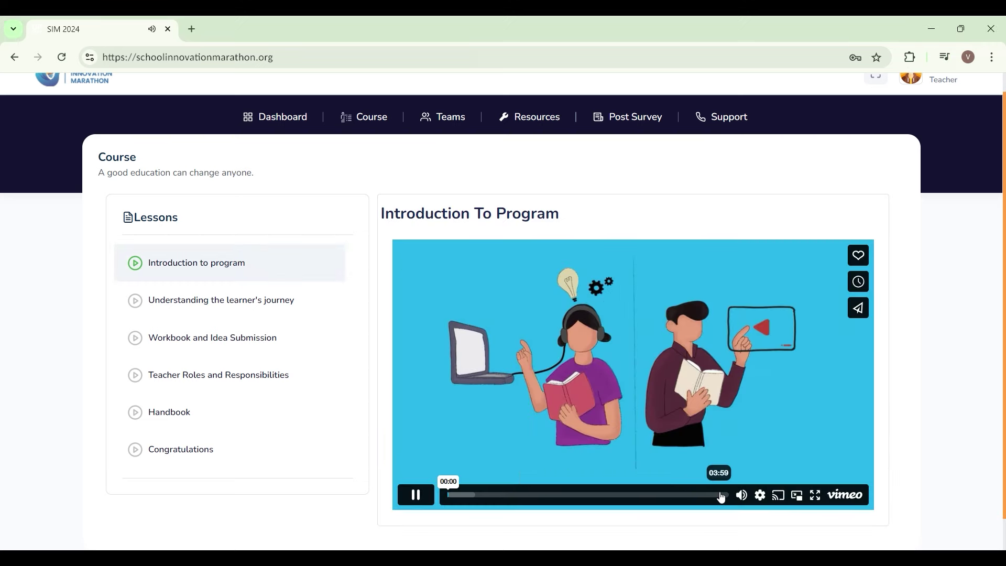
{"action": "scroll", "coordinate": [943, 440], "scroll_direction": "down", "scroll_amount": 1}
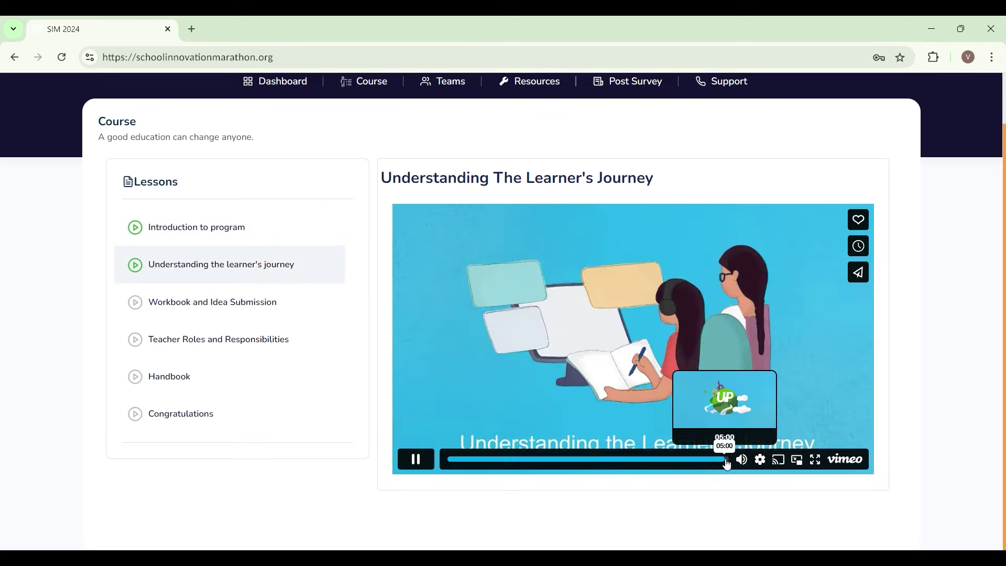
{"action": "left_click", "coordinate": [723, 458]}
{"action": "left_click", "coordinate": [729, 460]}
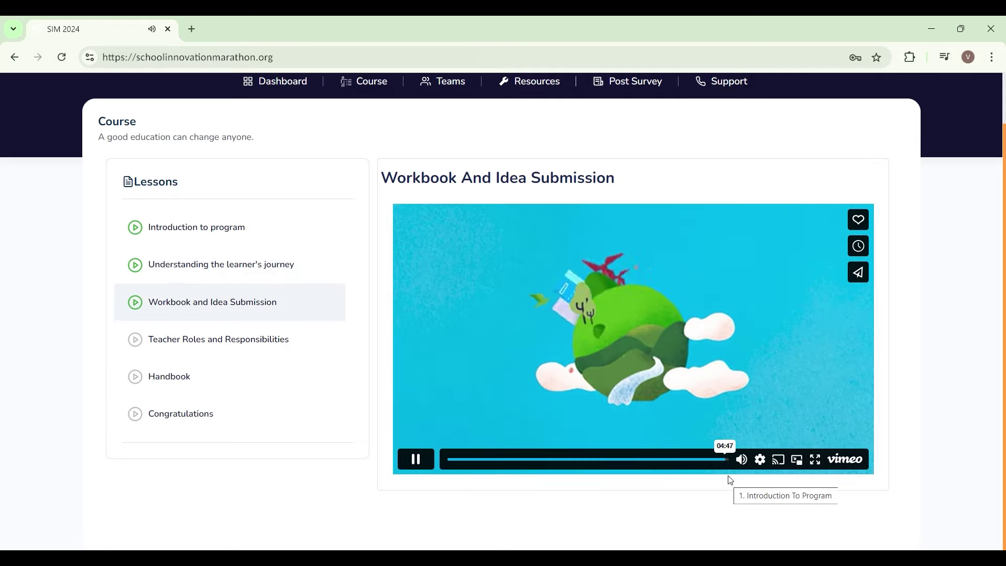
{"action": "left_click", "coordinate": [729, 461]}
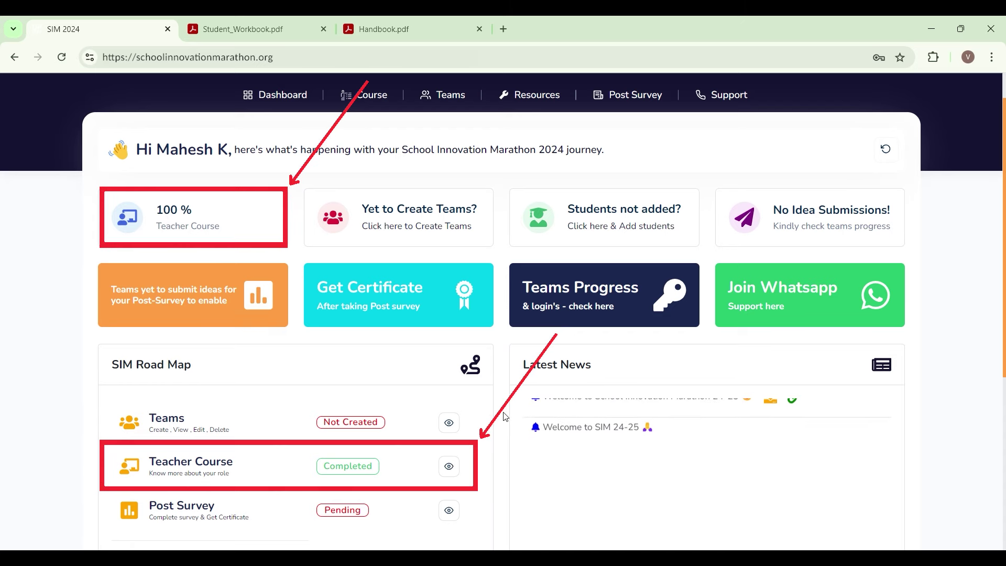
Step: Revisit the completed Teacher Course road-map row to see its congratulations page
{"action": "scroll", "coordinate": [471, 367], "scroll_direction": "down", "scroll_amount": 3}
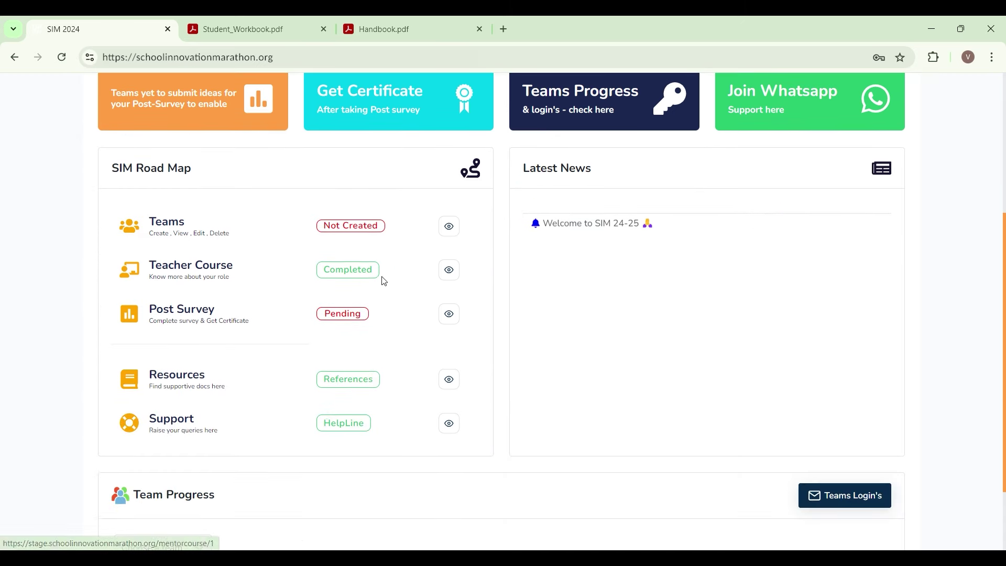
{"action": "left_click", "coordinate": [449, 270]}
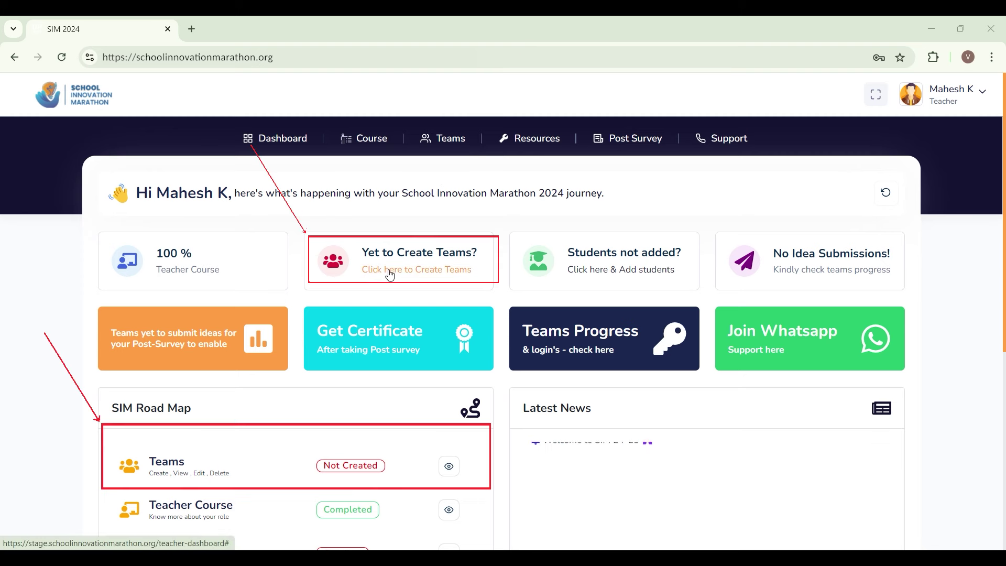
Step: Review the Teams page listing the two created teams and five enrolled students
{"action": "left_click", "coordinate": [449, 466]}
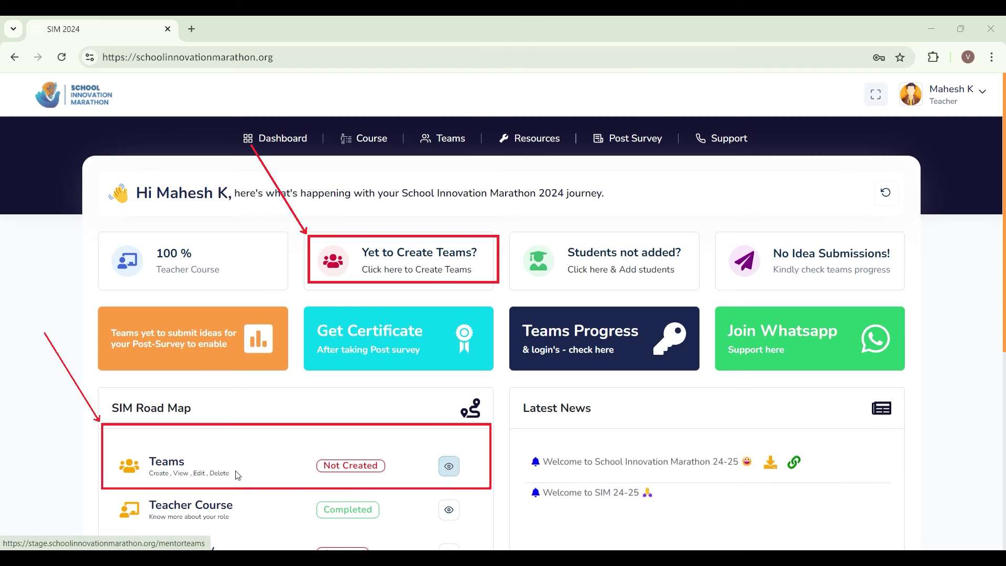
{"action": "left_click", "coordinate": [435, 146]}
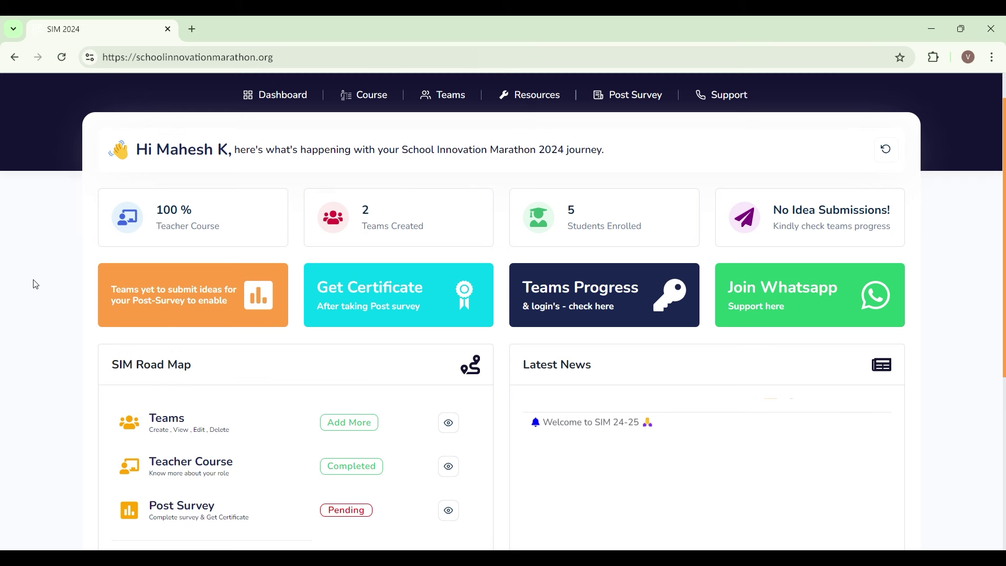
{"action": "scroll", "coordinate": [36, 285], "scroll_direction": "down", "scroll_amount": 1}
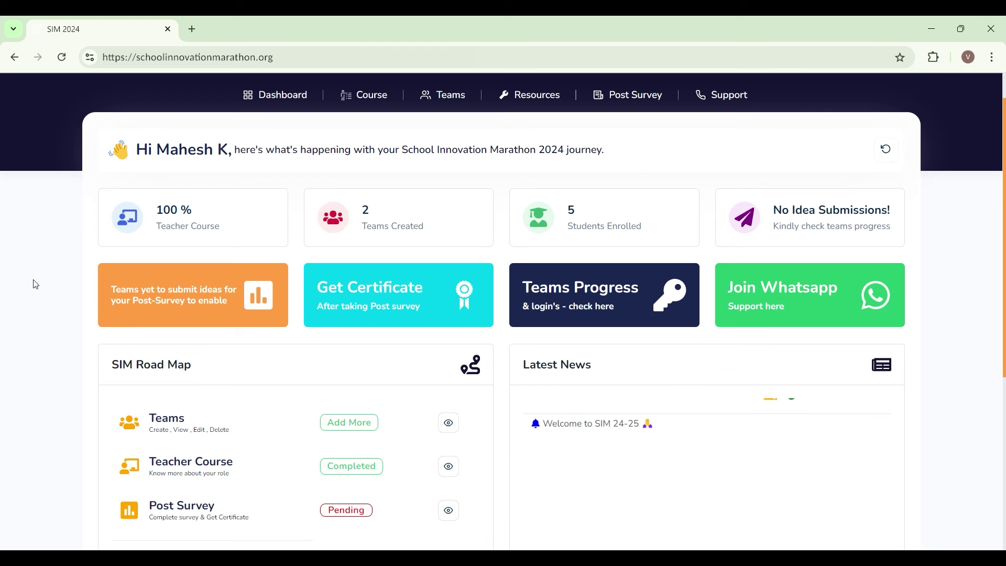
{"action": "scroll", "coordinate": [557, 206], "scroll_direction": "down", "scroll_amount": 3}
{"action": "scroll", "coordinate": [557, 206], "scroll_direction": "down", "scroll_amount": 1}
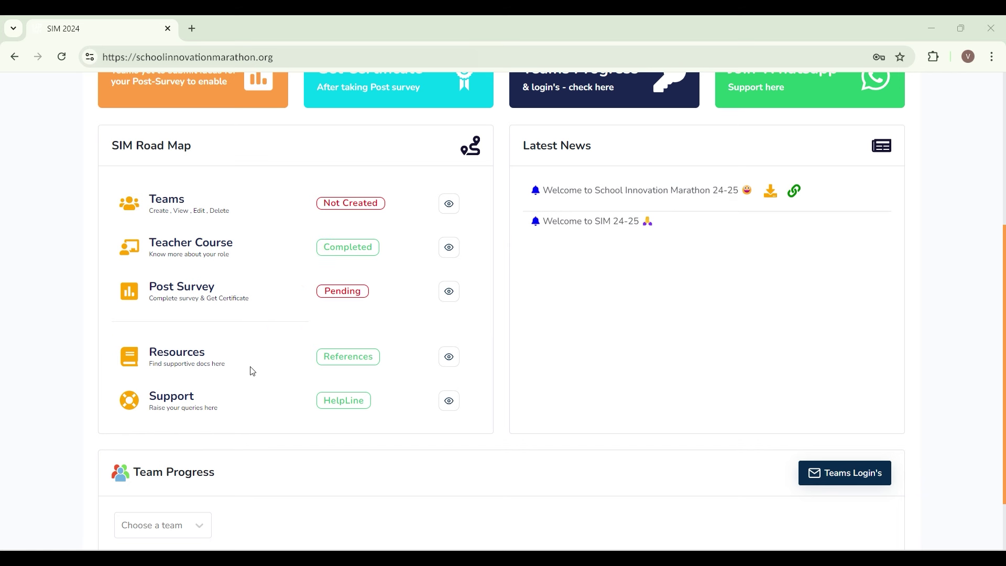
{"action": "left_click", "coordinate": [450, 360]}
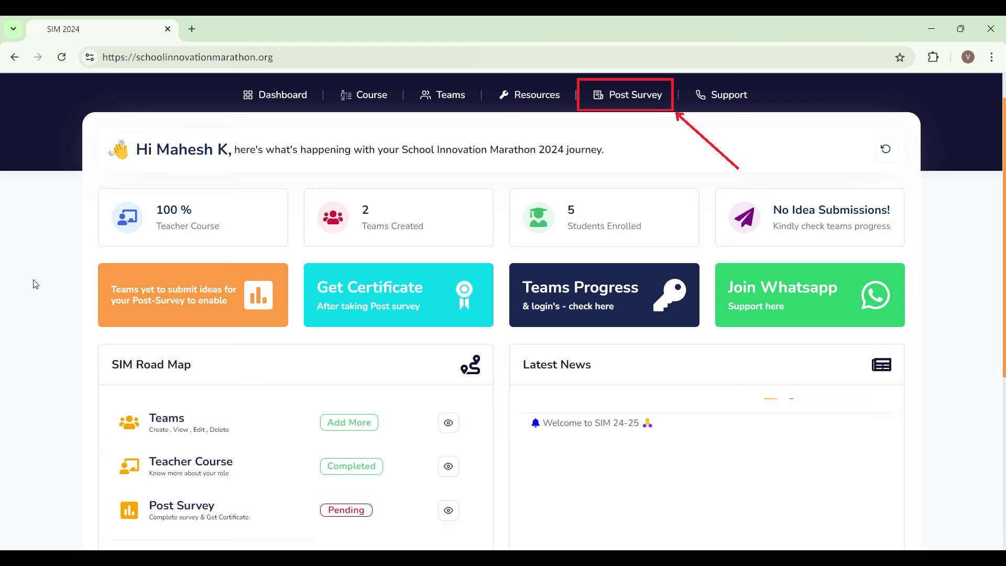
{"action": "scroll", "coordinate": [35, 285], "scroll_direction": "down", "scroll_amount": 3}
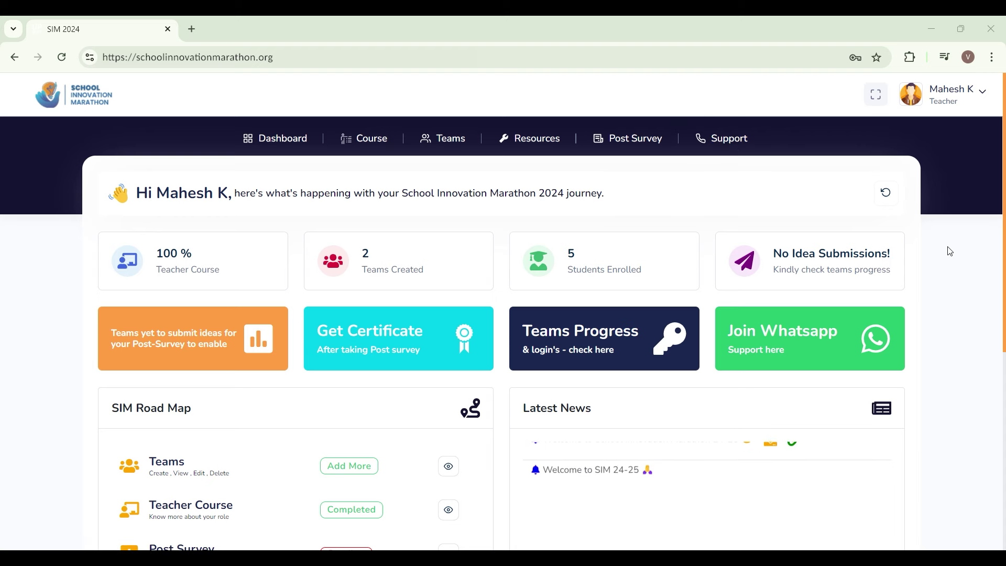
{"action": "scroll", "coordinate": [951, 252], "scroll_direction": "down", "scroll_amount": 5}
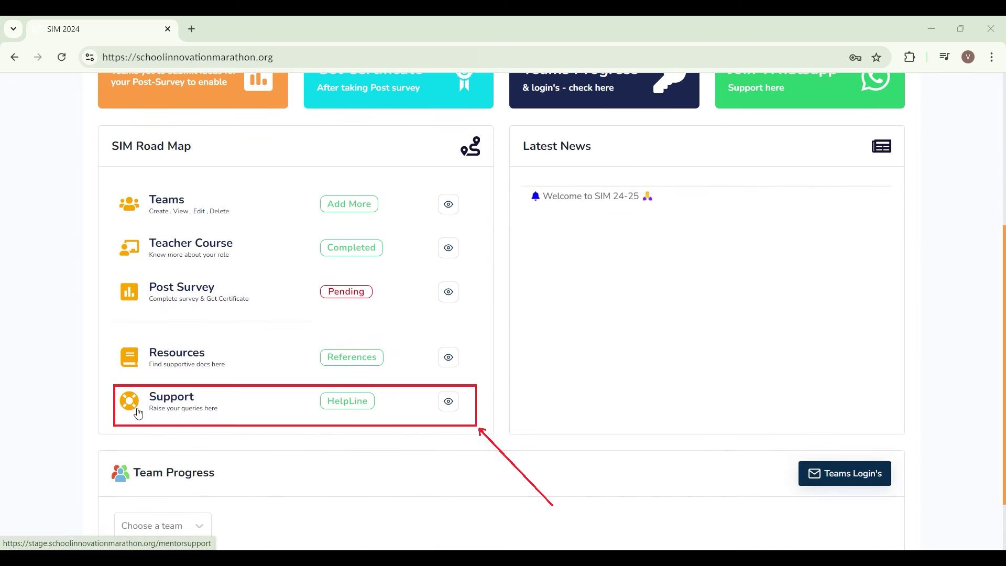
{"action": "left_click", "coordinate": [449, 404]}
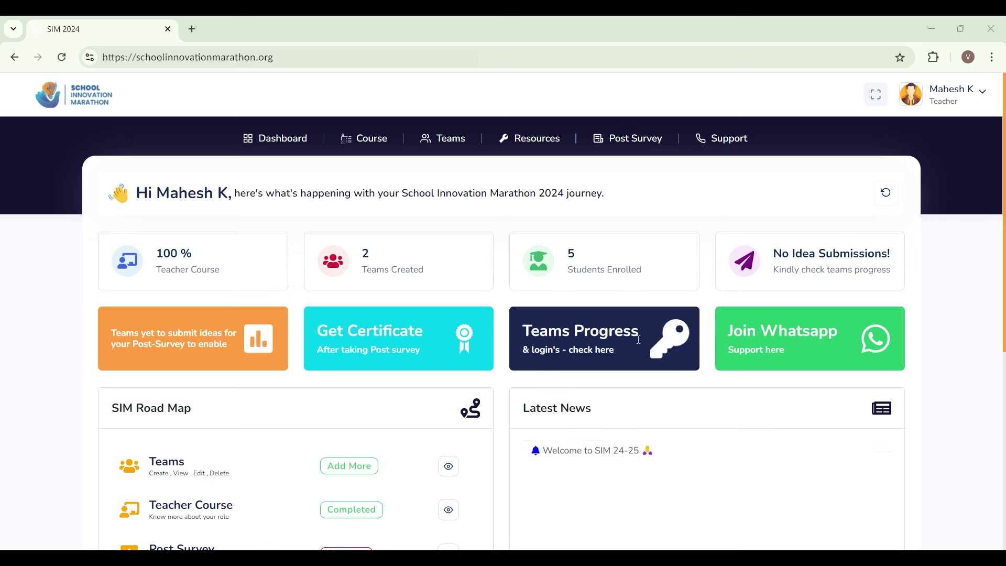
Step: Preview the printable team credentials and member progress report, then cancel the print dialog
{"action": "left_click", "coordinate": [684, 344]}
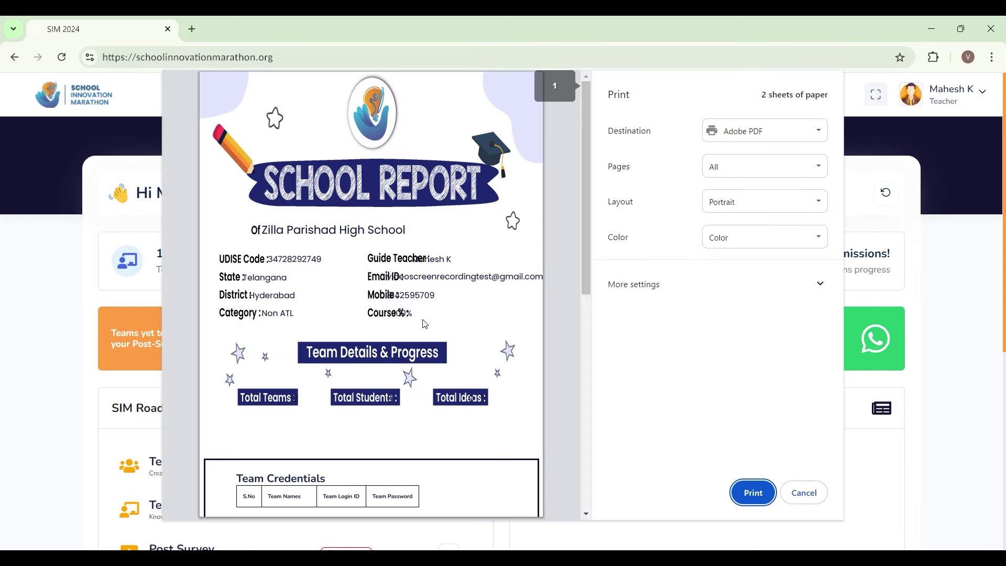
{"action": "scroll", "coordinate": [487, 186], "scroll_direction": "down", "scroll_amount": 1}
{"action": "scroll", "coordinate": [487, 186], "scroll_direction": "down", "scroll_amount": 5}
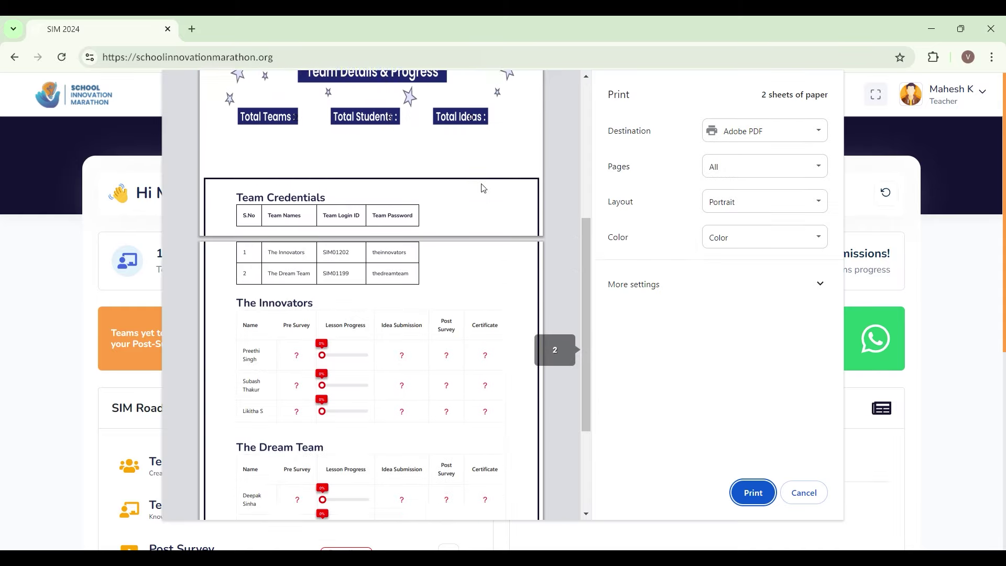
{"action": "scroll", "coordinate": [486, 188], "scroll_direction": "down", "scroll_amount": 2}
{"action": "scroll", "coordinate": [485, 188], "scroll_direction": "down", "scroll_amount": 1}
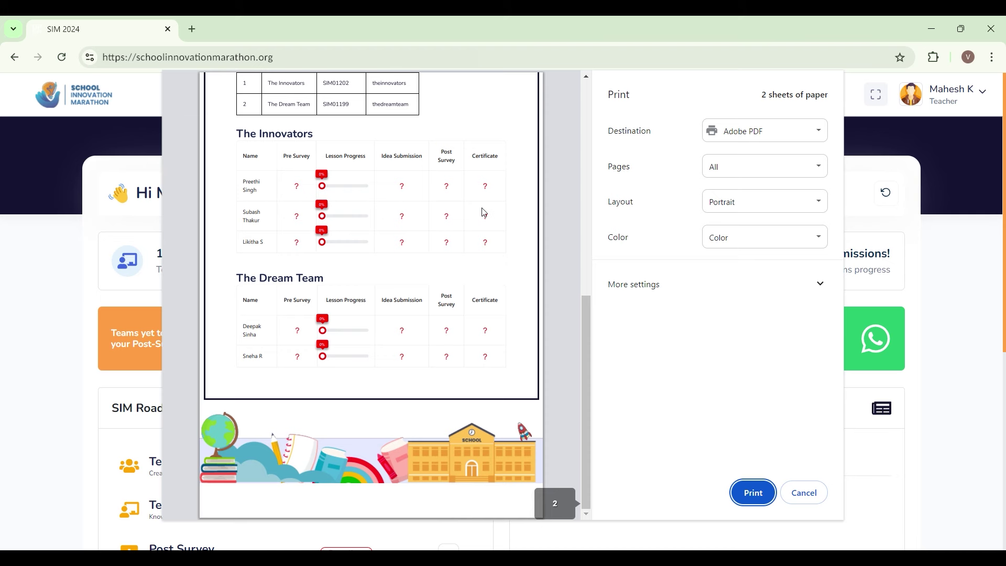
{"action": "scroll", "coordinate": [485, 212], "scroll_direction": "up", "scroll_amount": 1}
{"action": "scroll", "coordinate": [485, 212], "scroll_direction": "up", "scroll_amount": 1}
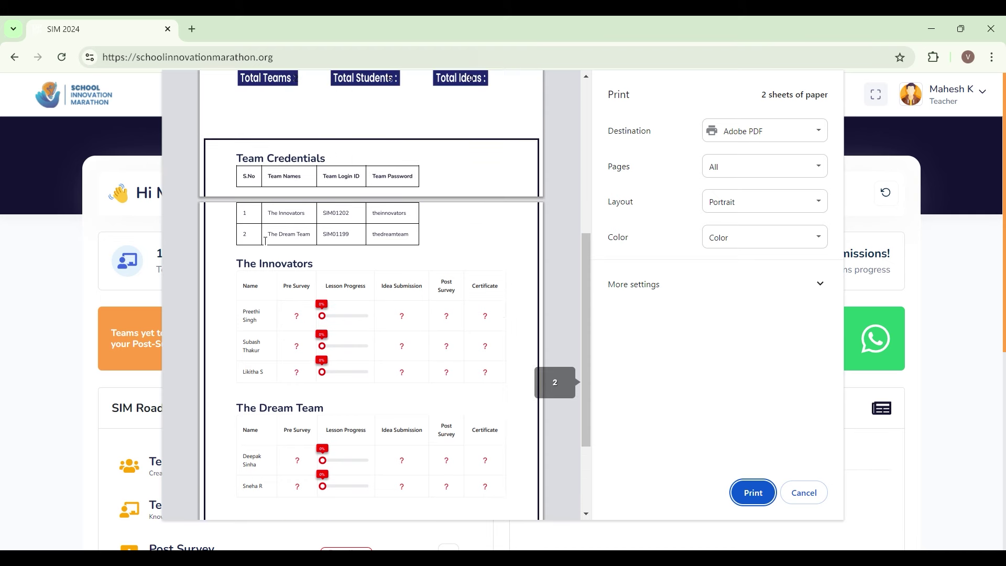
{"action": "key", "text": "Escape"}
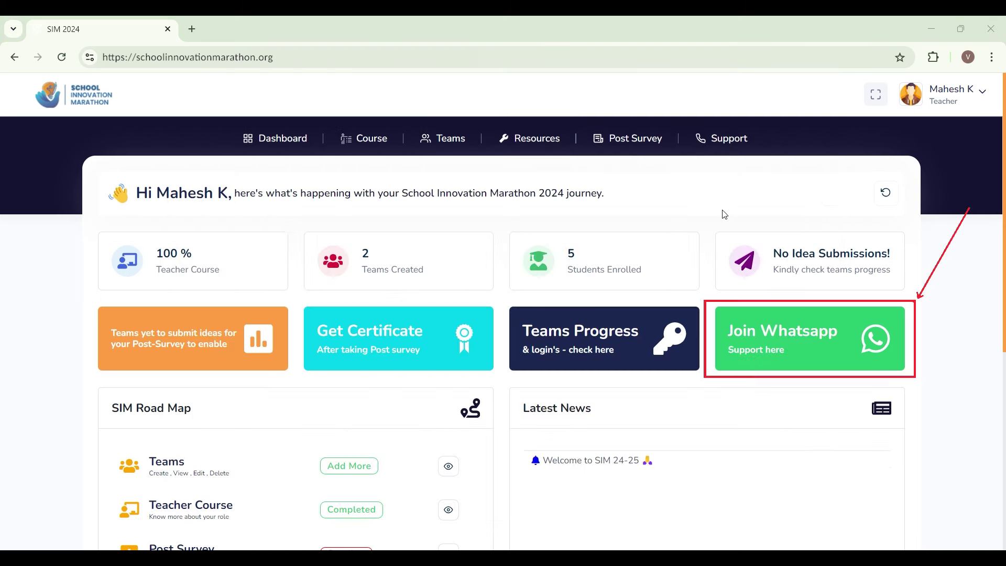
Step: Open the WhatsApp support group invite, then scroll down to the SIM Road Map
{"action": "left_click", "coordinate": [880, 314]}
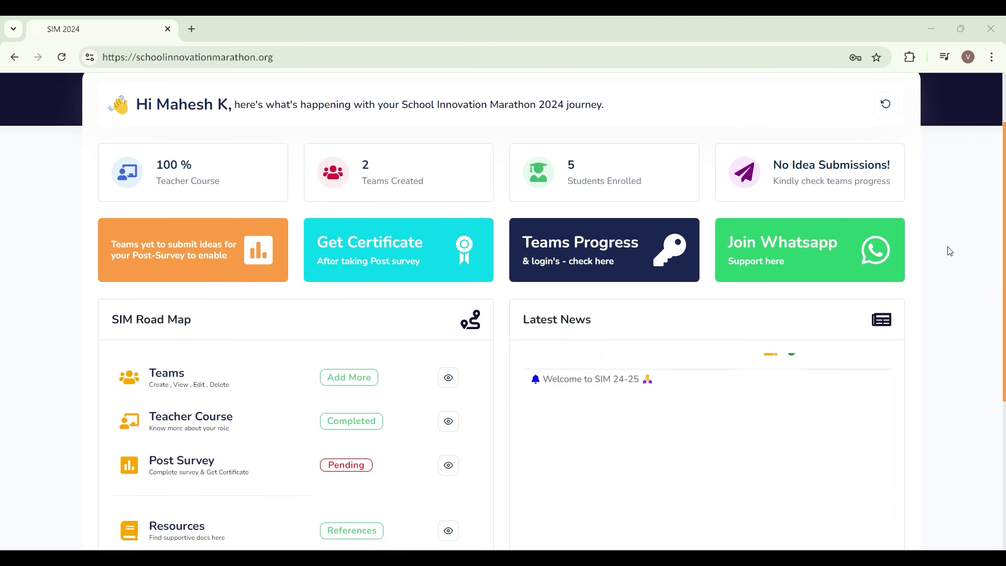
{"action": "scroll", "coordinate": [949, 250], "scroll_direction": "down", "scroll_amount": 3}
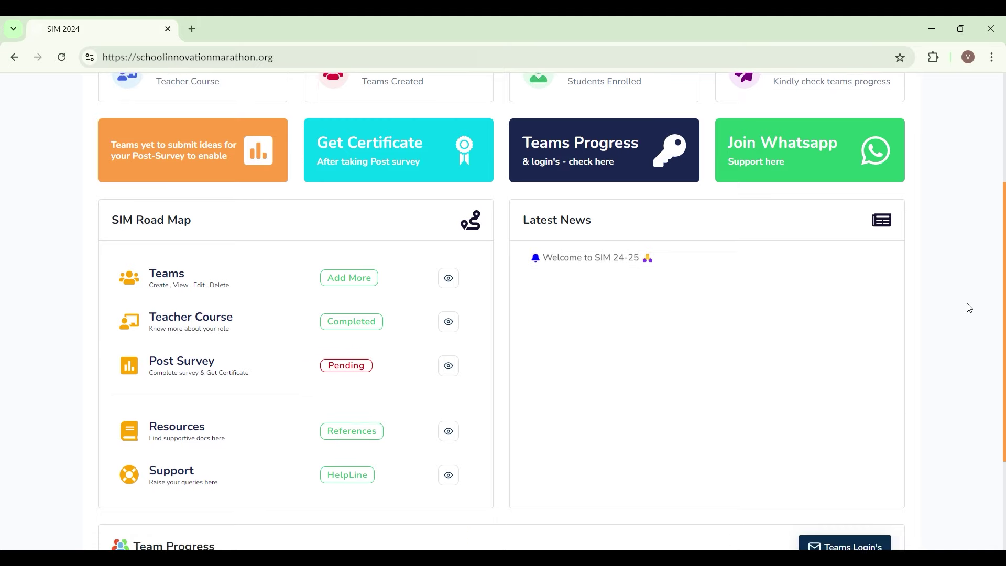
{"action": "scroll", "coordinate": [968, 306], "scroll_direction": "down", "scroll_amount": 3}
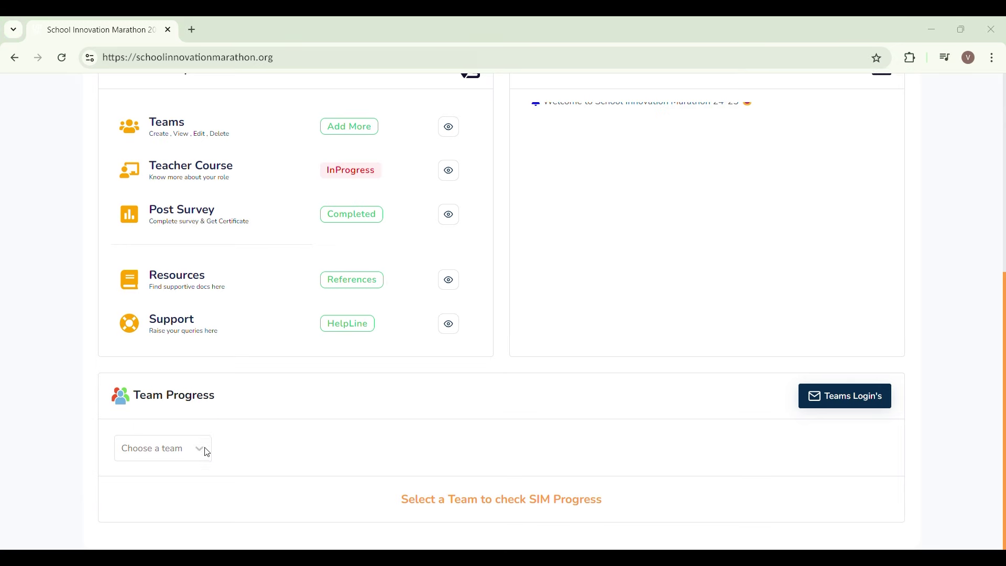
Step: View The Dream Team's progress, then switch Team Progress to The Innovator
{"action": "left_click", "coordinate": [204, 456]}
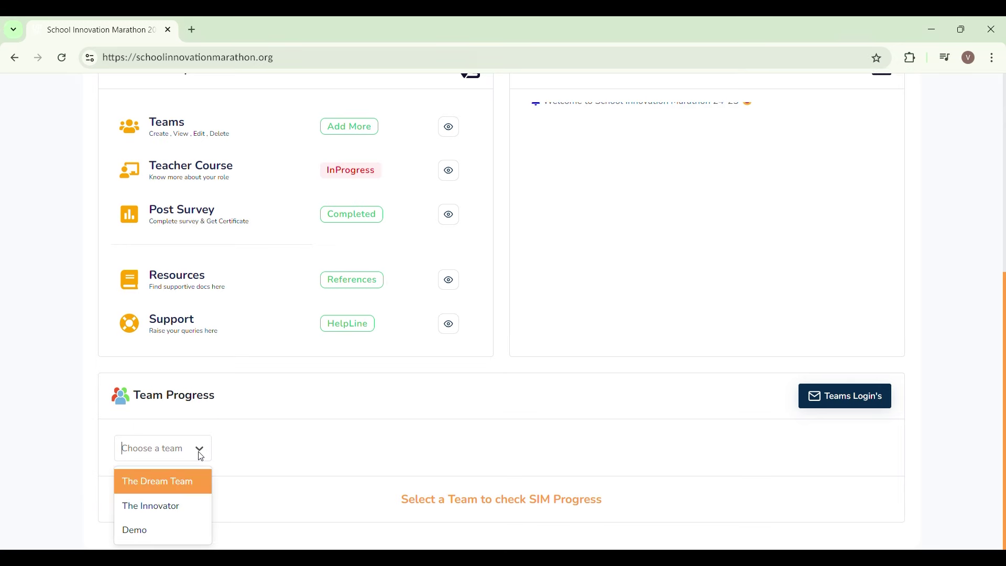
{"action": "left_click", "coordinate": [188, 482]}
{"action": "scroll", "coordinate": [296, 411], "scroll_direction": "down", "scroll_amount": 2}
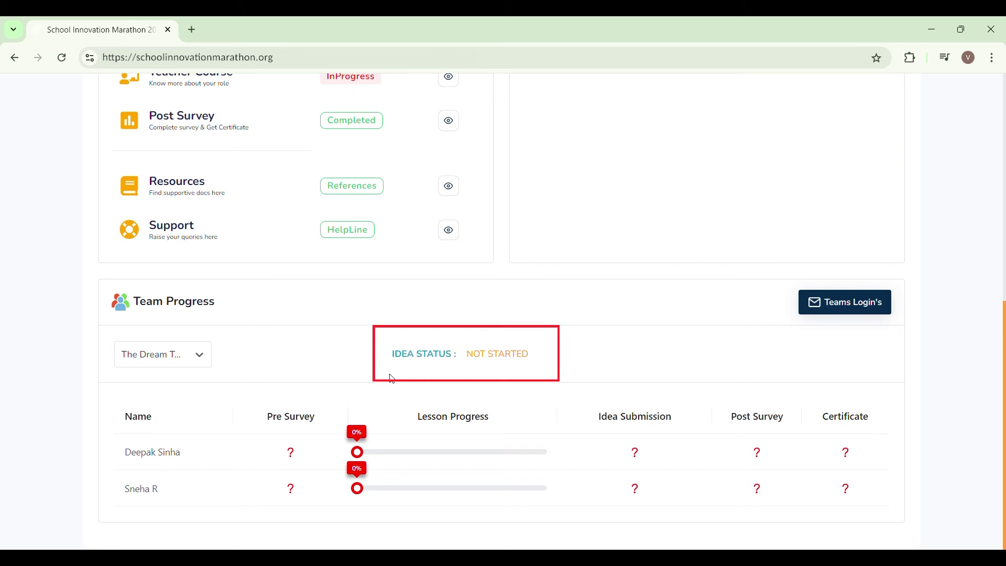
{"action": "left_click", "coordinate": [188, 357]}
{"action": "left_click", "coordinate": [174, 410]}
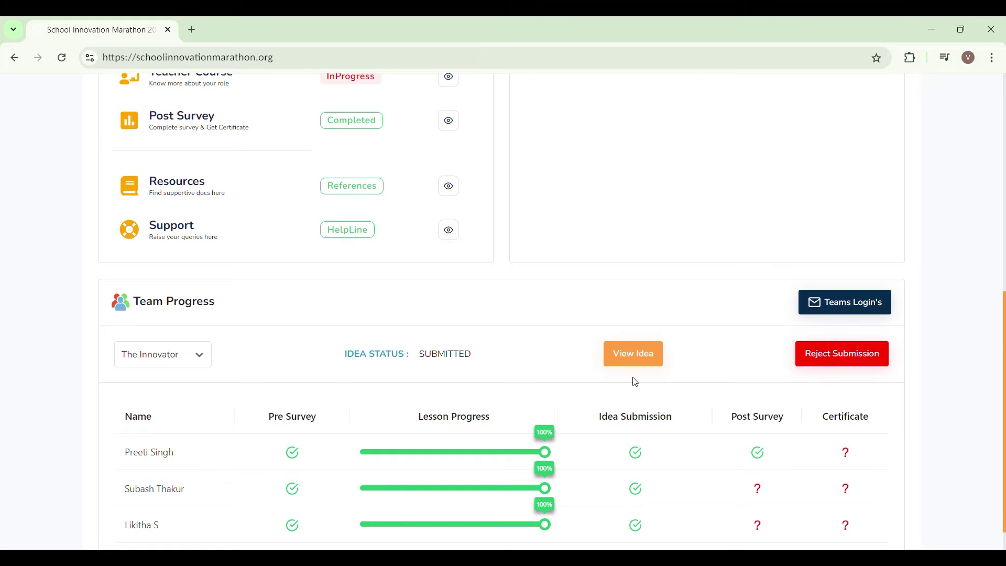
Step: Read The Innovator's idea answers, download the White.Jpg prototype image, and close the idea
{"action": "left_click", "coordinate": [637, 355]}
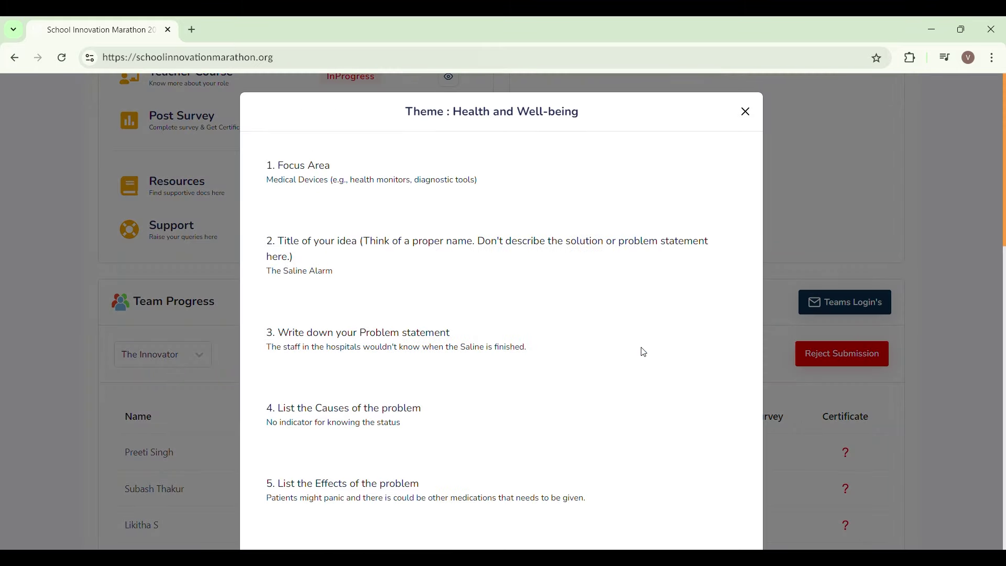
{"action": "scroll", "coordinate": [666, 329], "scroll_direction": "down", "scroll_amount": 3}
{"action": "scroll", "coordinate": [666, 329], "scroll_direction": "down", "scroll_amount": 3}
{"action": "scroll", "coordinate": [666, 329], "scroll_direction": "down", "scroll_amount": 5}
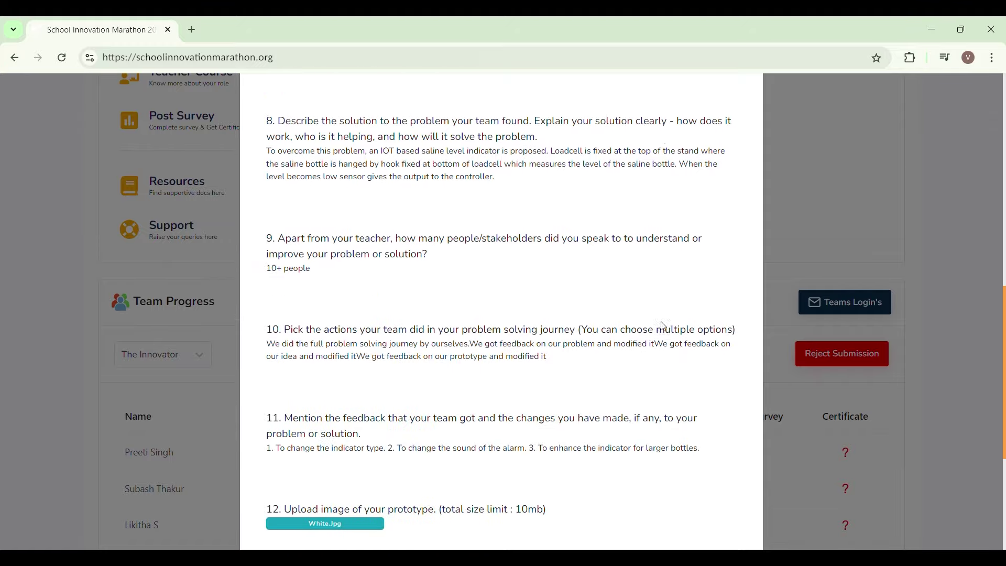
{"action": "scroll", "coordinate": [666, 329], "scroll_direction": "down", "scroll_amount": 5}
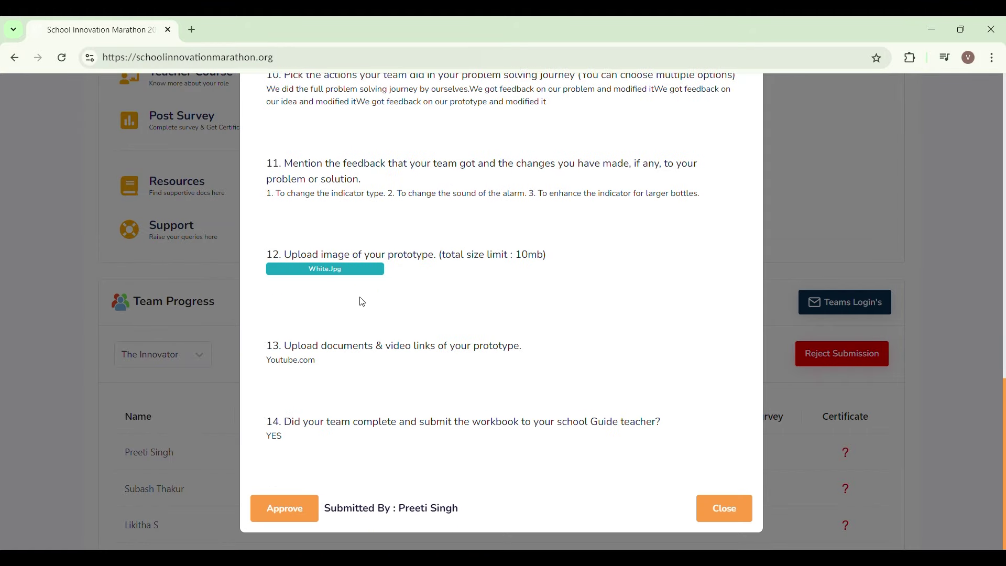
{"action": "left_click", "coordinate": [345, 271]}
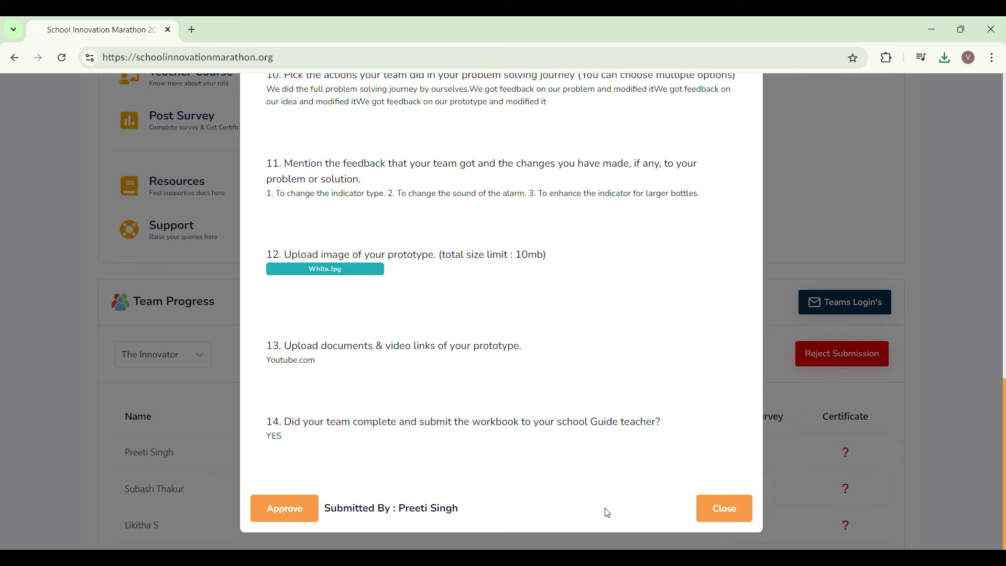
{"action": "left_click", "coordinate": [735, 509]}
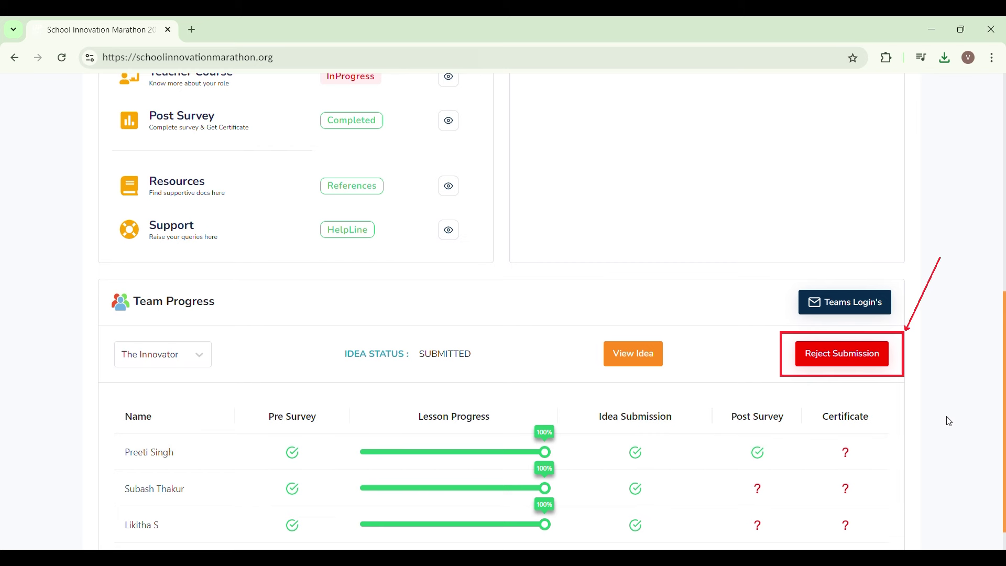
{"action": "scroll", "coordinate": [712, 331], "scroll_direction": "down", "scroll_amount": 1}
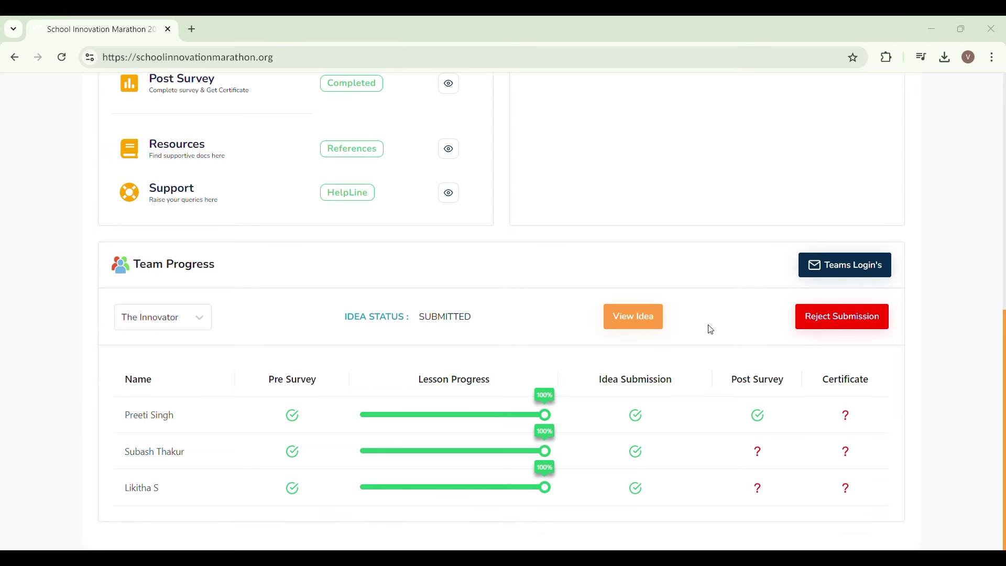
{"action": "left_click", "coordinate": [839, 321]}
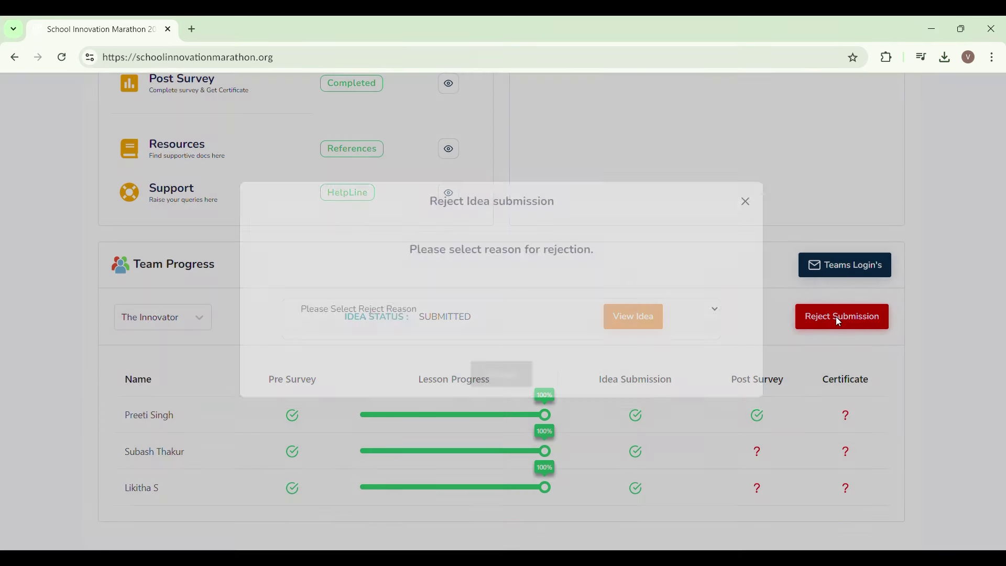
{"action": "left_click", "coordinate": [702, 338]}
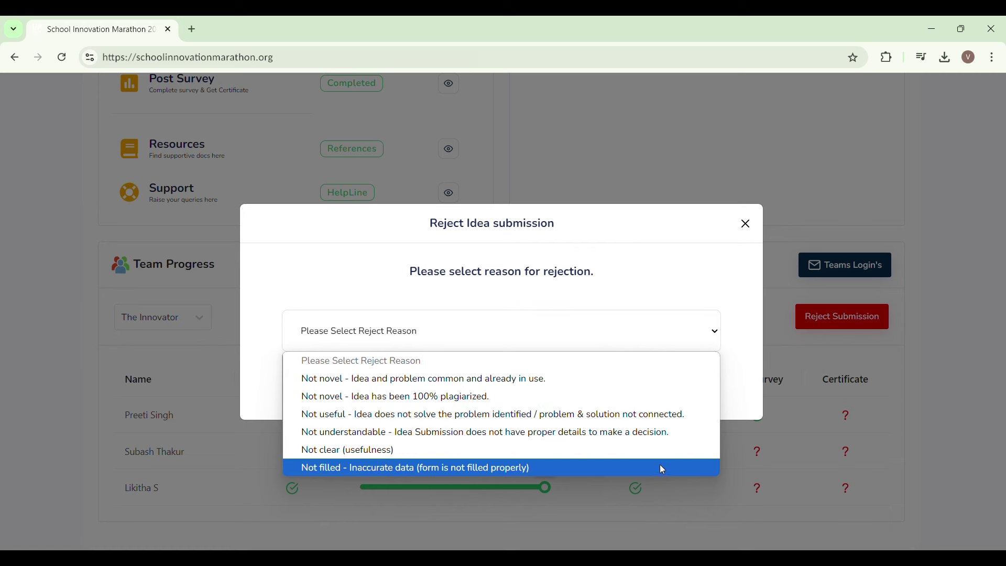
{"action": "left_click", "coordinate": [670, 451]}
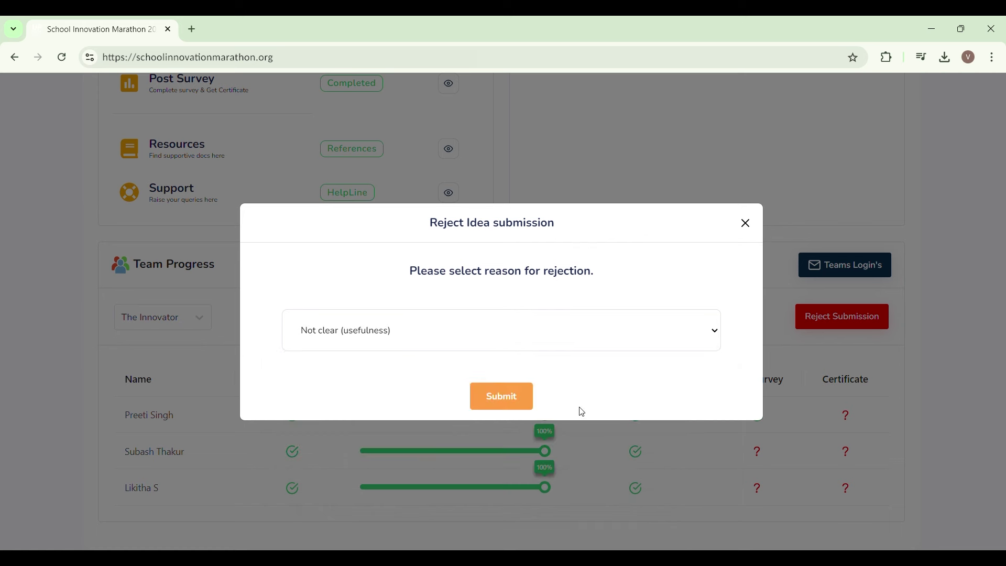
{"action": "left_click", "coordinate": [504, 403]}
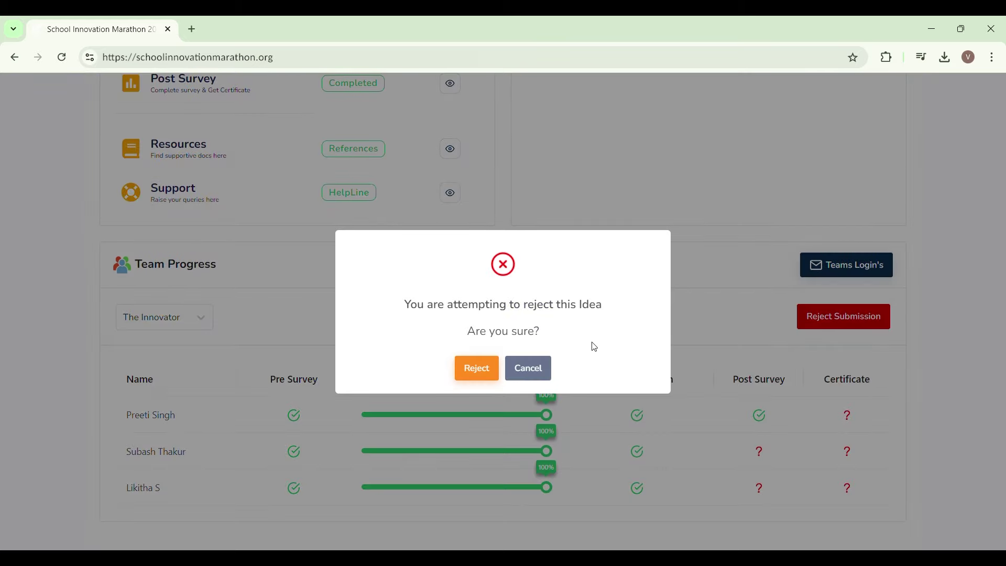
{"action": "left_click", "coordinate": [475, 375]}
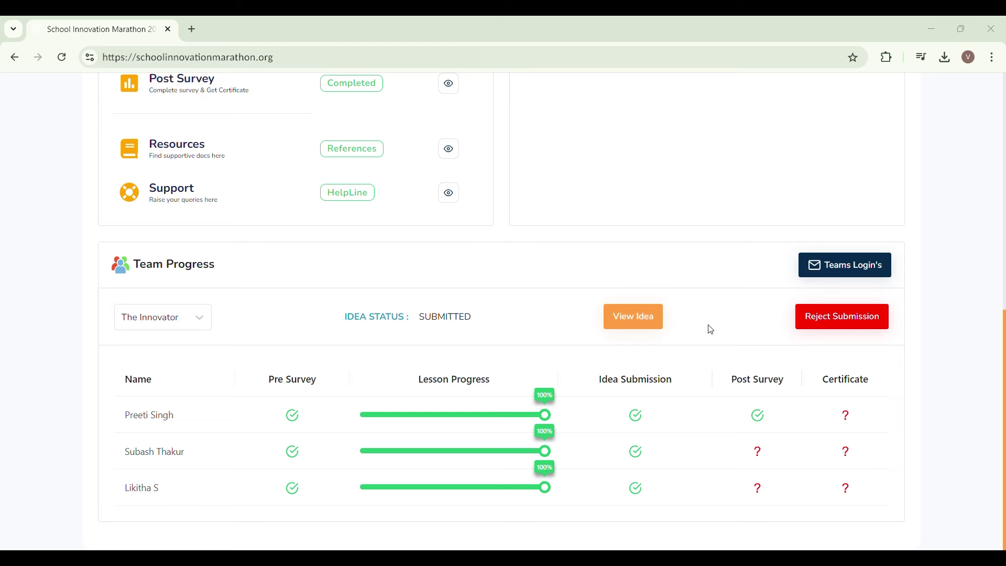
{"action": "left_click", "coordinate": [634, 316]}
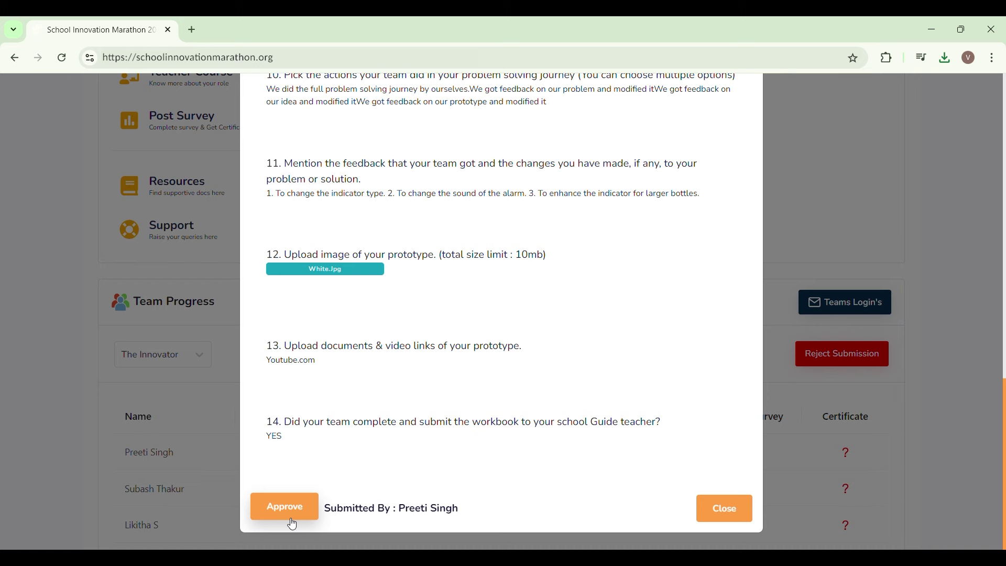
Step: Approve The Innovator's idea from the bottom of its idea details
{"action": "left_click", "coordinate": [292, 524]}
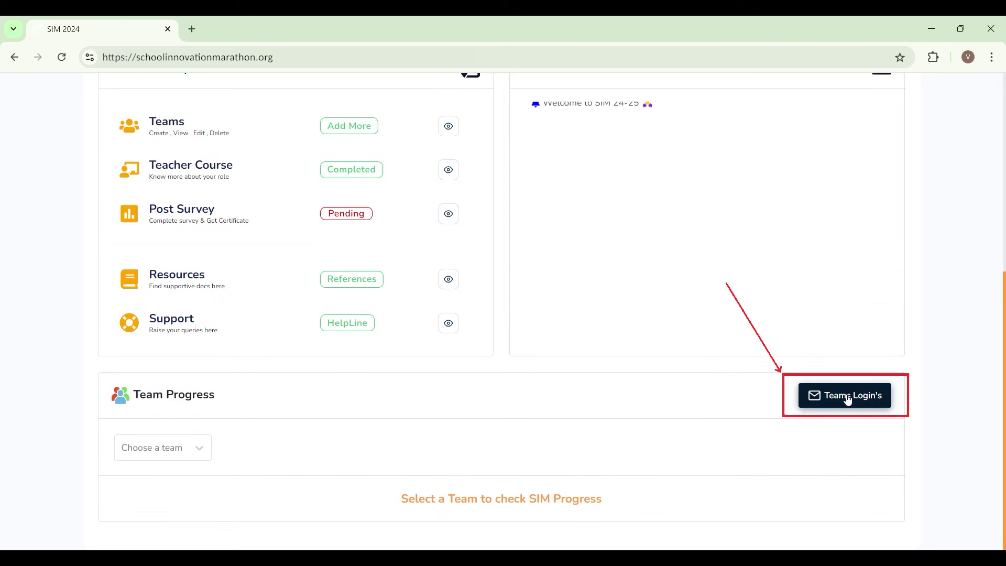
Step: Email all team logins to the teacher via Teams Login's and return to the dashboard top
{"action": "left_click", "coordinate": [849, 400]}
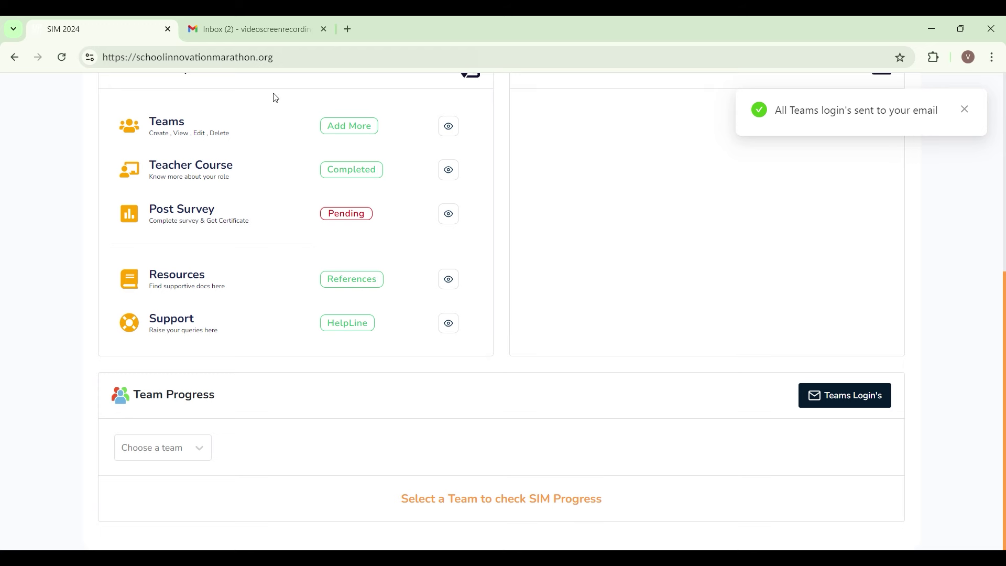
{"action": "scroll", "coordinate": [966, 346], "scroll_direction": "up", "scroll_amount": 4}
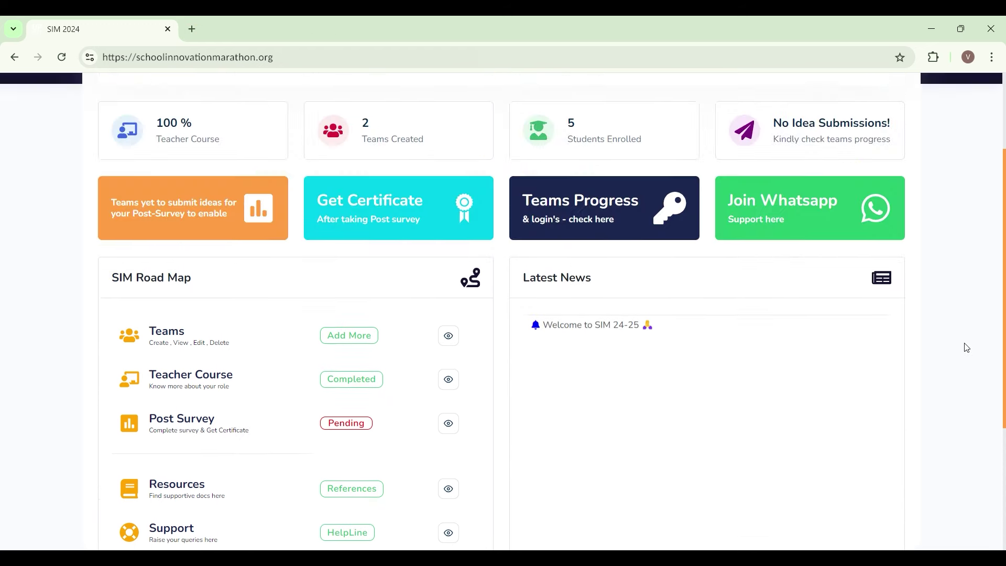
{"action": "scroll", "coordinate": [968, 348], "scroll_direction": "up", "scroll_amount": 3}
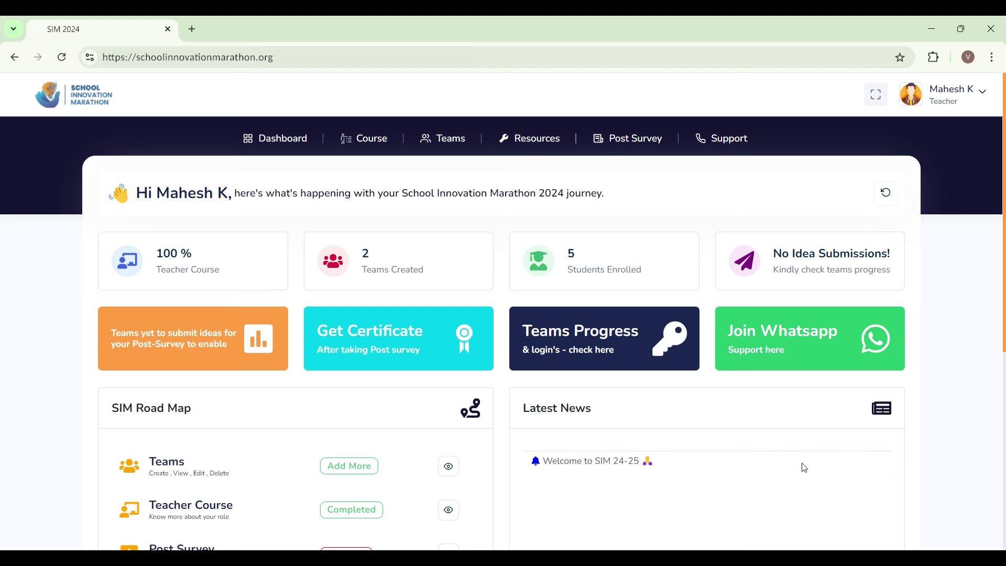